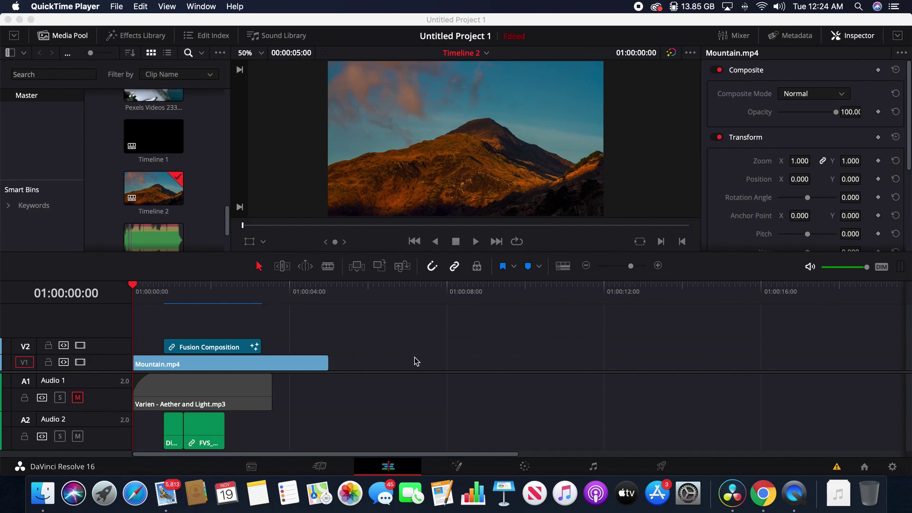
Replay the existing title animation, then delete all four timeline clips
{"action": "left_click", "coordinate": [273, 310]}
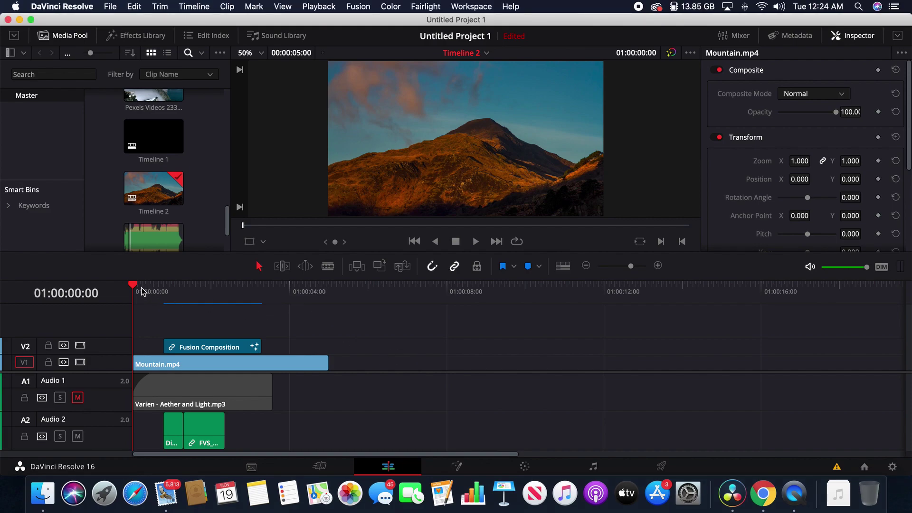
{"action": "key", "text": "space"}
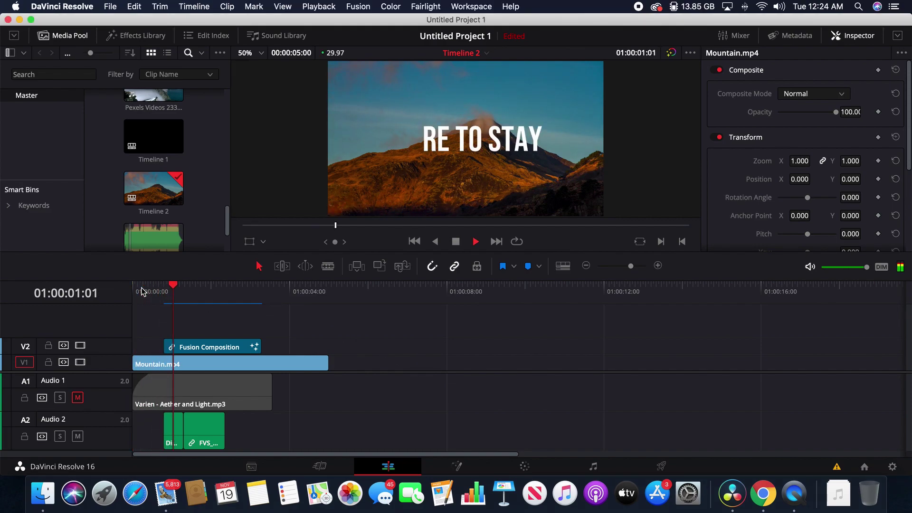
{"action": "key", "text": "space"}
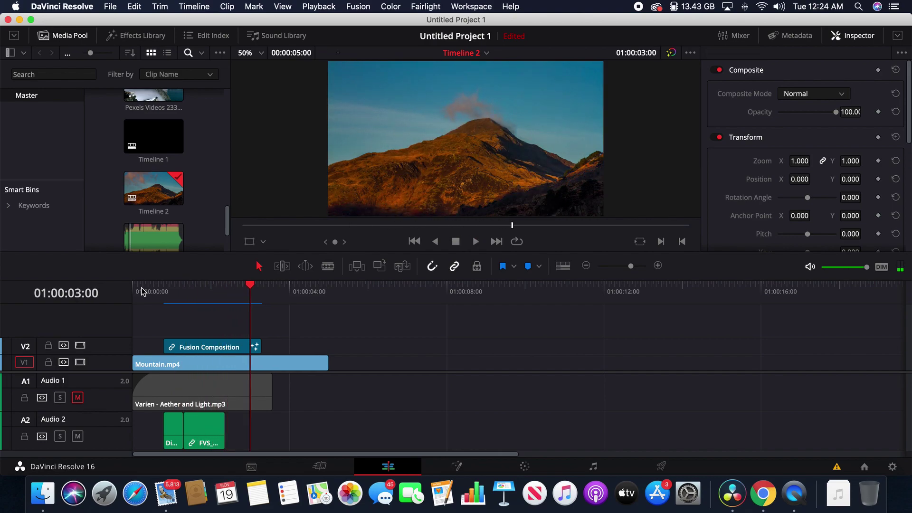
{"action": "left_click", "coordinate": [163, 288]}
{"action": "key", "text": "space"}
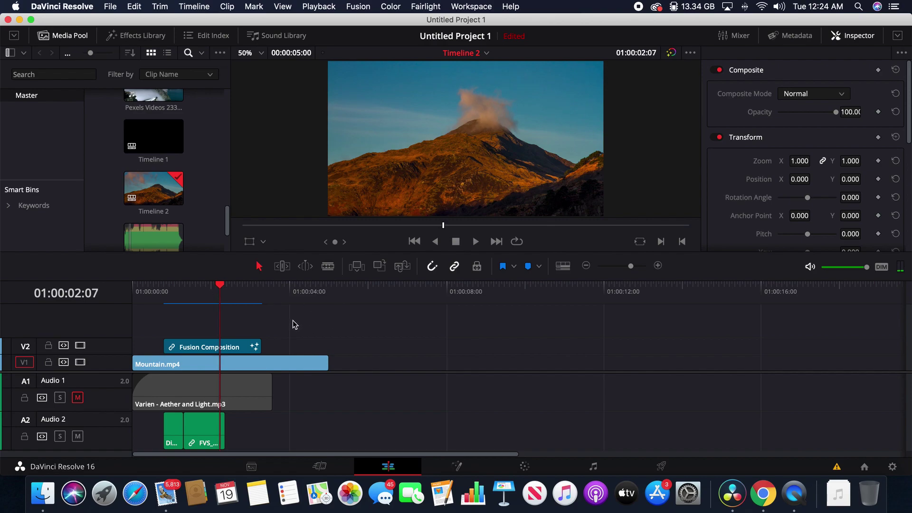
{"action": "left_click_drag", "start_coordinate": [293, 324], "coordinate": [172, 426]}
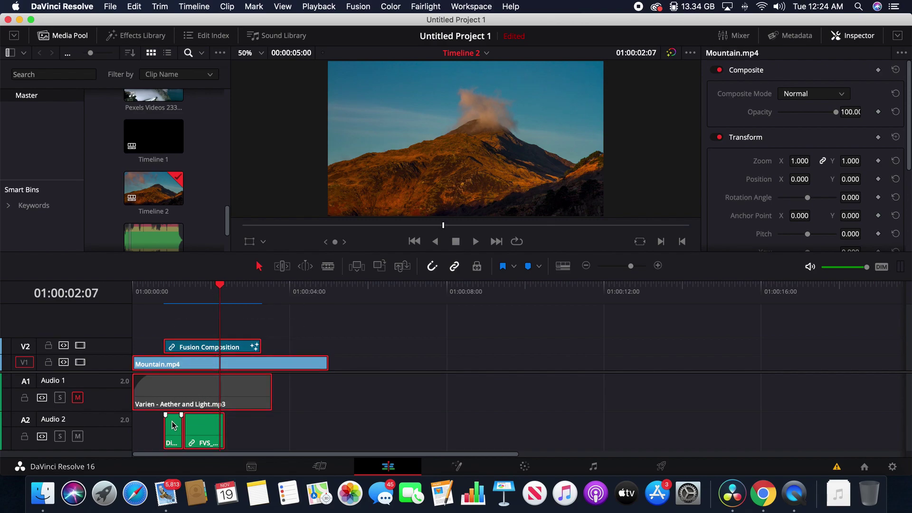
{"action": "key", "text": "Delete"}
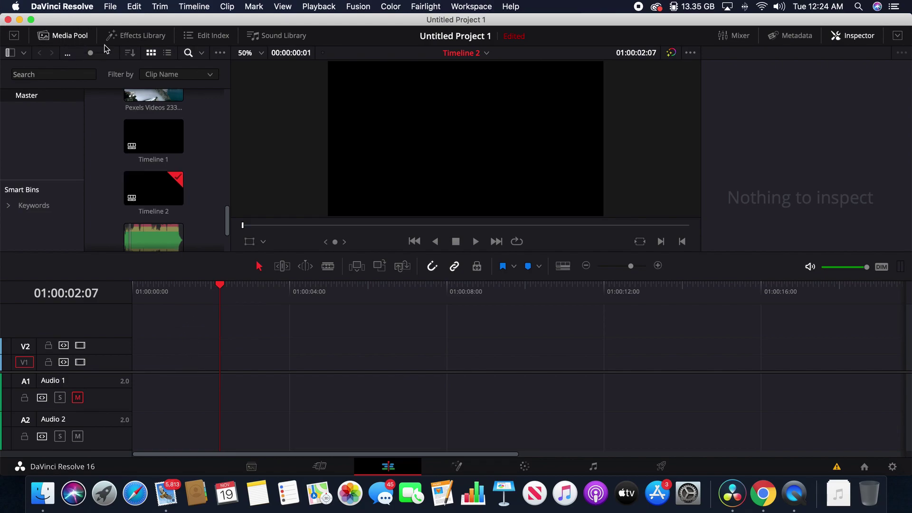
Create a new five-second Fusion Composition clip from the Media Pool
{"action": "right_click", "coordinate": [212, 172]}
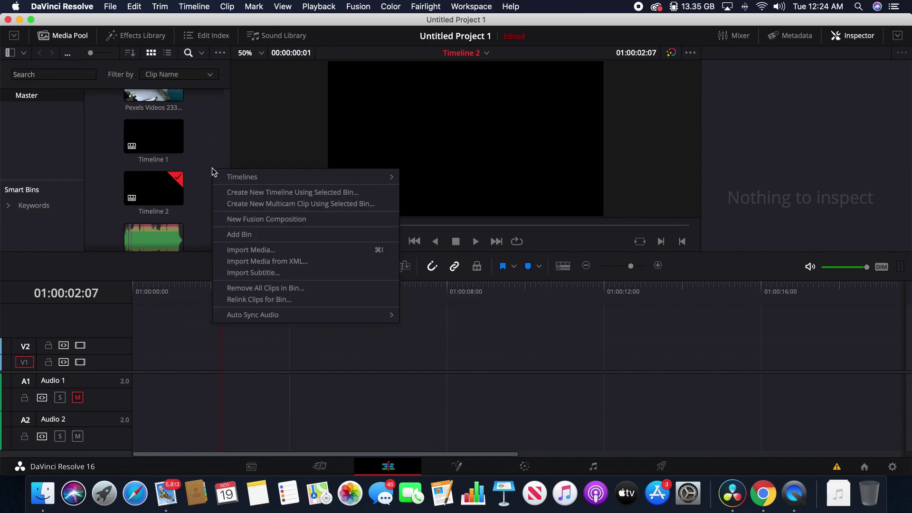
{"action": "left_click", "coordinate": [261, 220]}
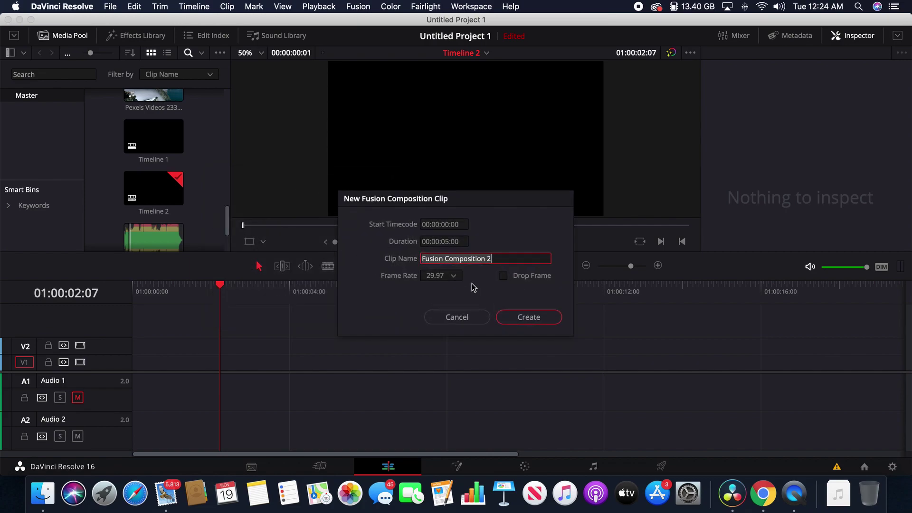
{"action": "left_click", "coordinate": [529, 314]}
{"action": "scroll", "coordinate": [174, 196], "scroll_direction": "up", "scroll_amount": 1}
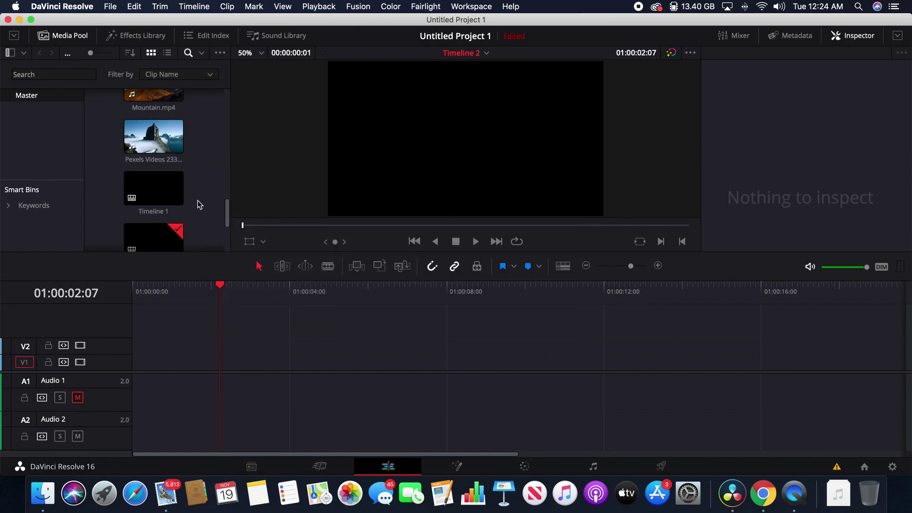
{"action": "scroll", "coordinate": [199, 204], "scroll_direction": "up", "scroll_amount": 3}
{"action": "scroll", "coordinate": [198, 205], "scroll_direction": "up", "scroll_amount": 3}
{"action": "scroll", "coordinate": [198, 204], "scroll_direction": "up", "scroll_amount": 1}
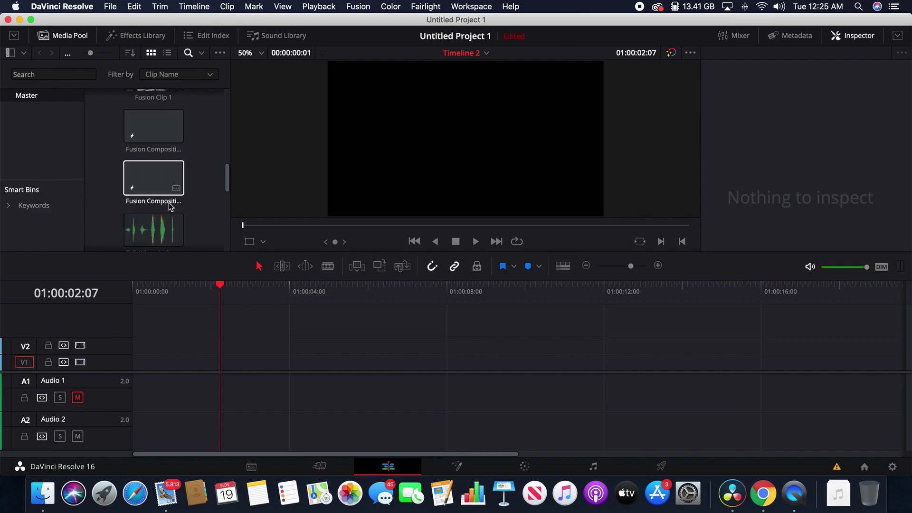
Drop the Fusion Composition clip at the start of V1, then select it
{"action": "left_click_drag", "start_coordinate": [160, 170], "coordinate": [140, 365]}
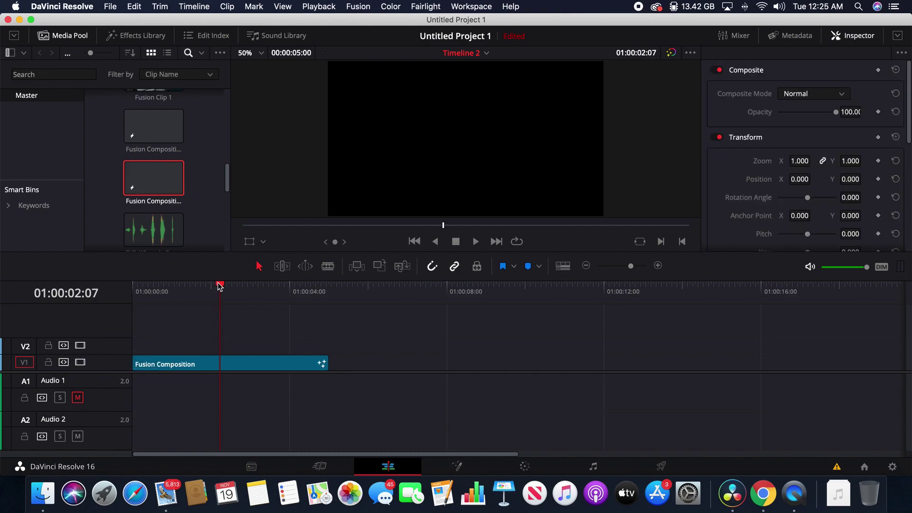
{"action": "mouse_move", "coordinate": [213, 288]}
{"action": "left_mouse_down"}
{"action": "mouse_move", "coordinate": [159, 288]}
{"action": "mouse_move", "coordinate": [173, 295]}
{"action": "left_mouse_up"}
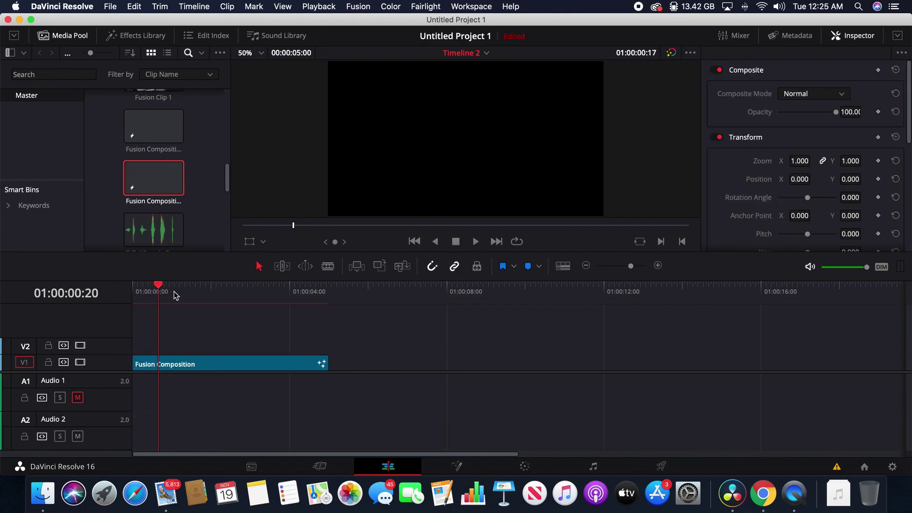
{"action": "left_click", "coordinate": [199, 363]}
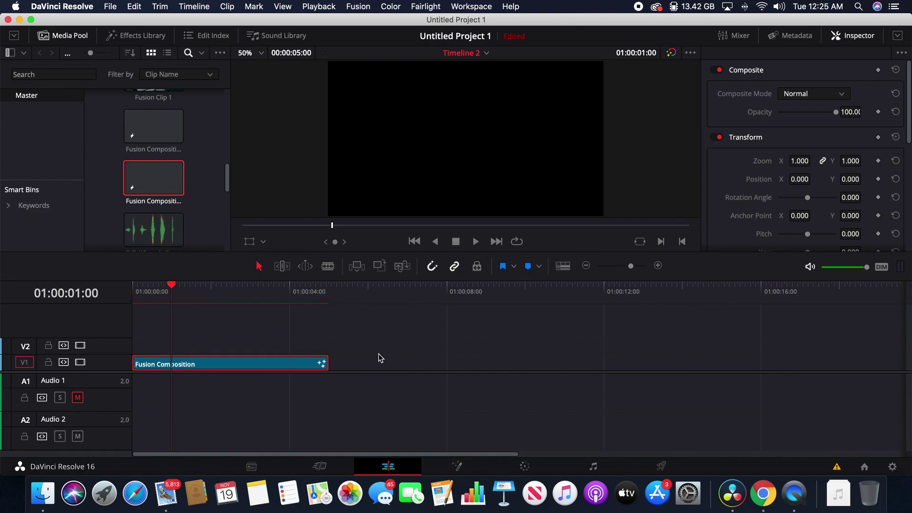
Open the clip on the Fusion page and add a Text+ node left of MediaOut1
{"action": "left_click", "coordinate": [458, 466]}
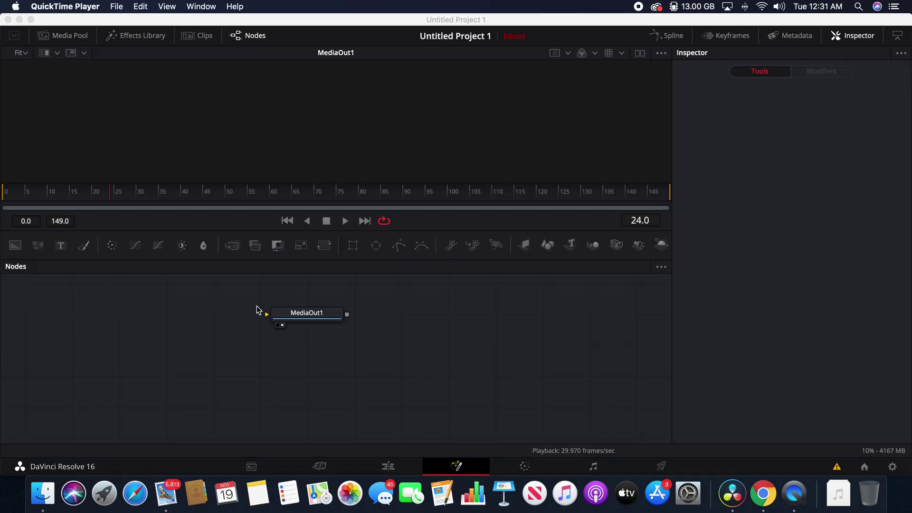
{"action": "mouse_move", "coordinate": [258, 291]}
{"action": "left_mouse_down"}
{"action": "mouse_move", "coordinate": [360, 360]}
{"action": "mouse_move", "coordinate": [380, 354]}
{"action": "left_mouse_up"}
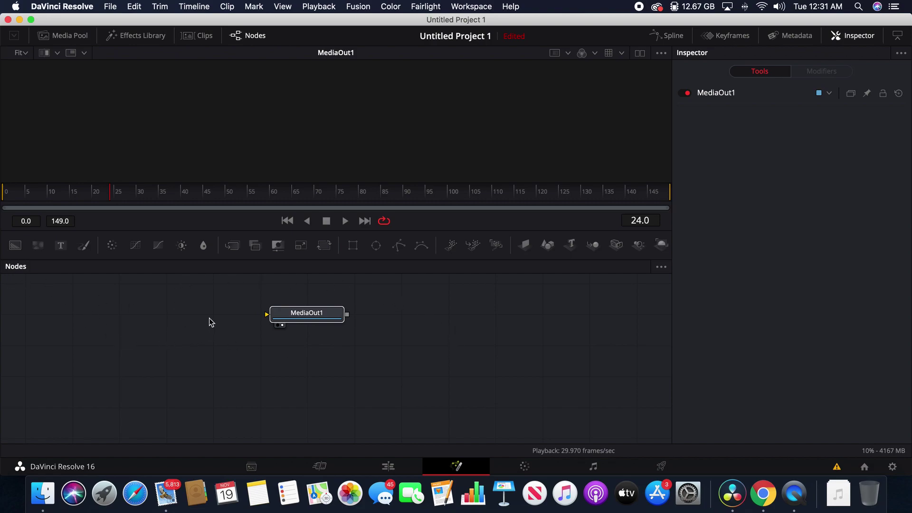
{"action": "key", "text": "shift+space"}
{"action": "type", "text": "Text+"}
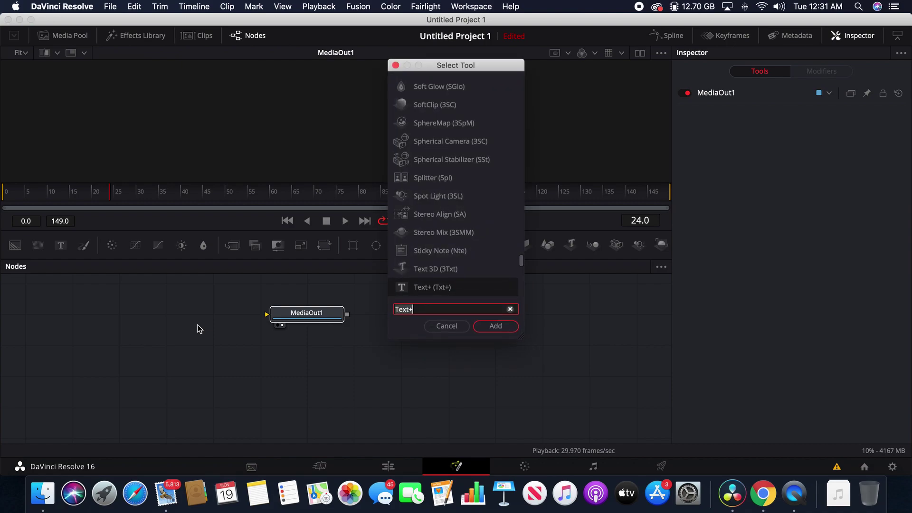
{"action": "type", "text": "text"}
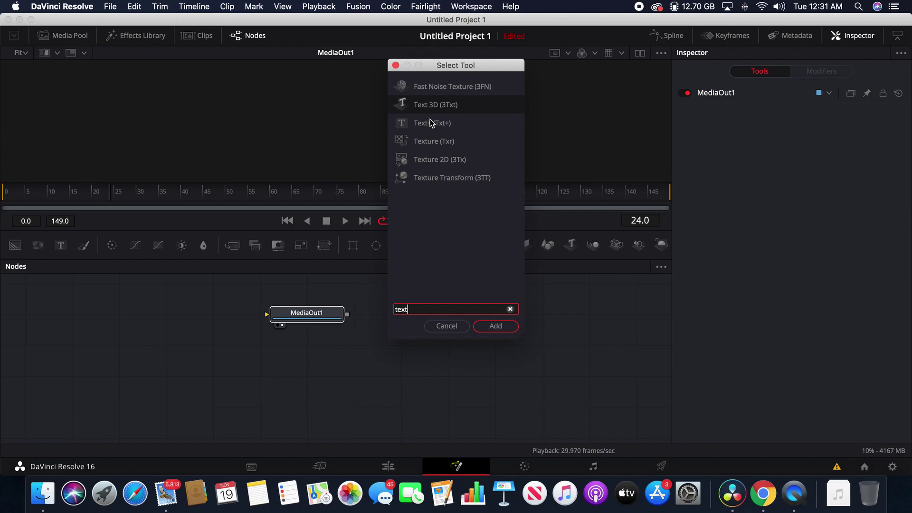
{"action": "left_click", "coordinate": [433, 123]}
{"action": "left_click", "coordinate": [509, 328]}
{"action": "mouse_move", "coordinate": [249, 307]}
{"action": "left_mouse_down"}
{"action": "mouse_move", "coordinate": [150, 340]}
{"action": "mouse_move", "coordinate": [156, 336]}
{"action": "left_mouse_up"}
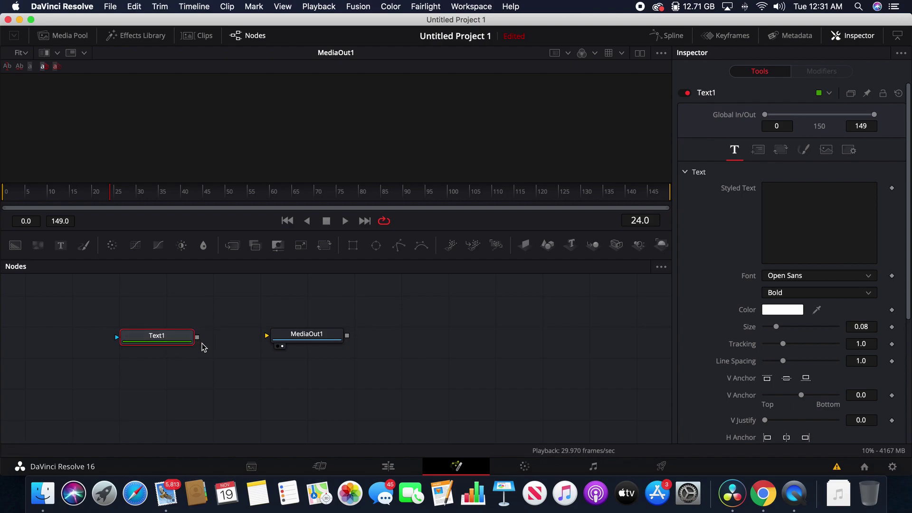
{"action": "left_click_drag", "start_coordinate": [197, 336], "coordinate": [266, 341]}
{"action": "left_click_drag", "start_coordinate": [159, 339], "coordinate": [155, 337]}
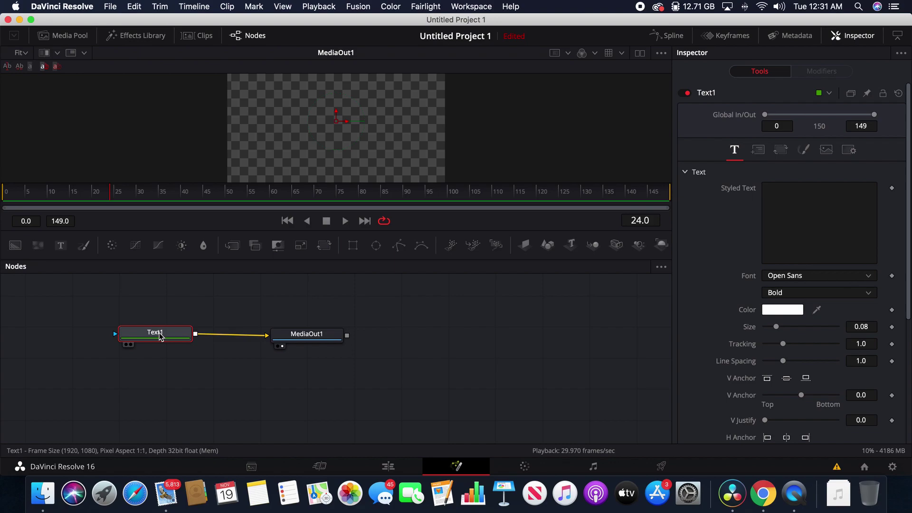
{"action": "left_click", "coordinate": [788, 204]}
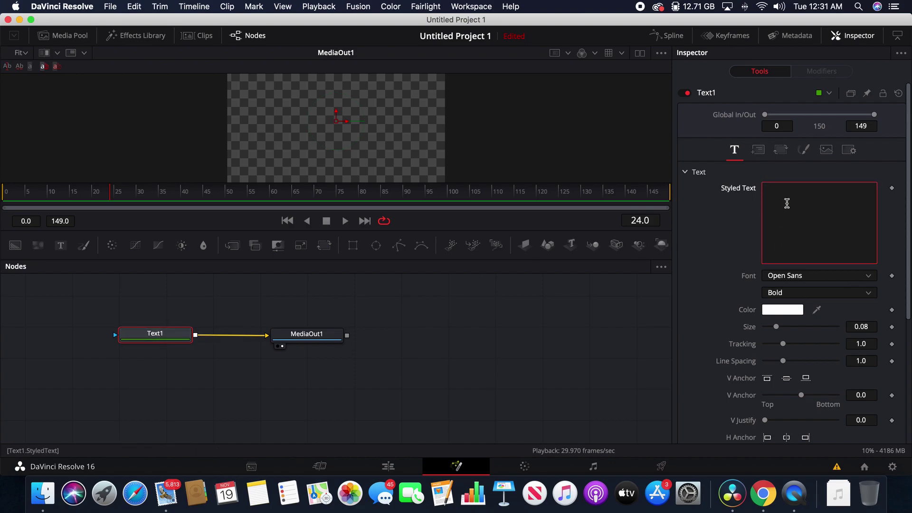
{"action": "type", "text": "SEBASTIEN"}
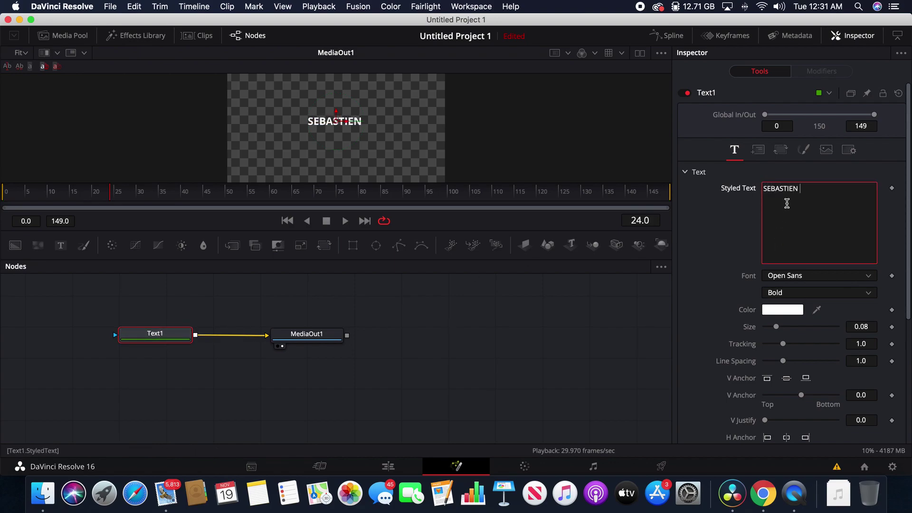
{"action": "type", "text": " DAGIST"}
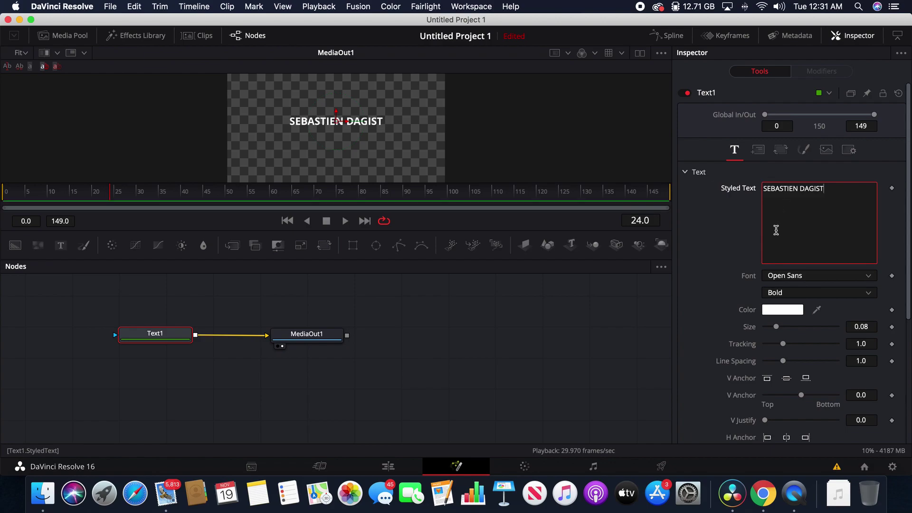
{"action": "left_click_drag", "start_coordinate": [776, 327], "coordinate": [791, 329]}
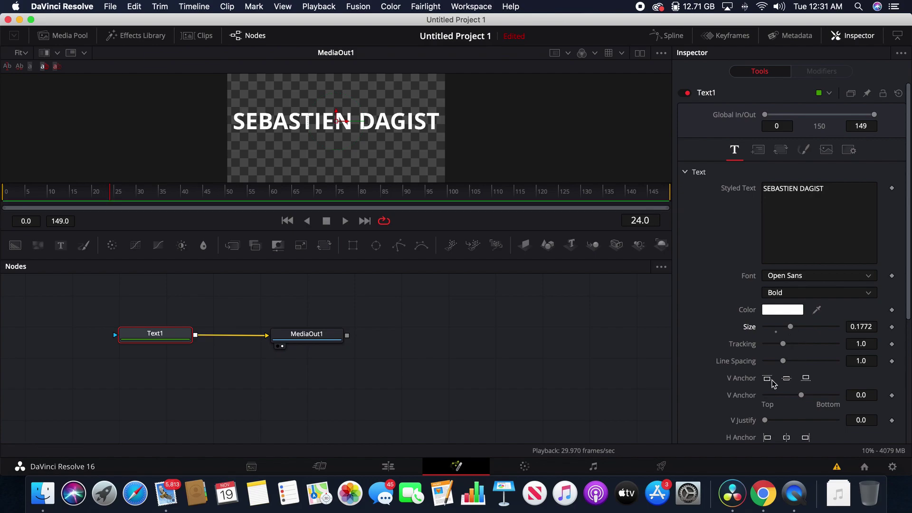
{"action": "scroll", "coordinate": [769, 378], "scroll_direction": "down", "scroll_amount": 5}
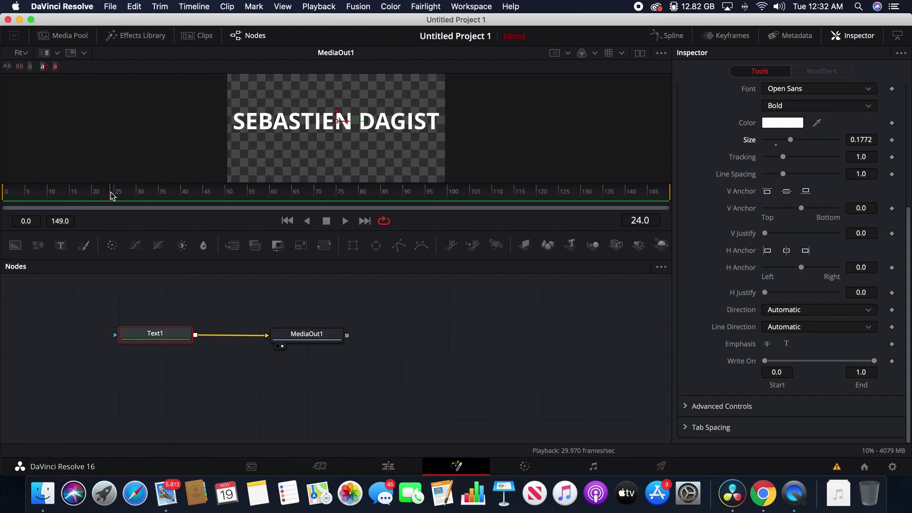
At frame 0, set Write On Start to 1.0 and keyframe it
{"action": "left_click_drag", "start_coordinate": [111, 195], "coordinate": [11, 197]}
{"action": "left_click_drag", "start_coordinate": [10, 198], "coordinate": [7, 198]}
{"action": "left_click_drag", "start_coordinate": [765, 363], "coordinate": [877, 363]}
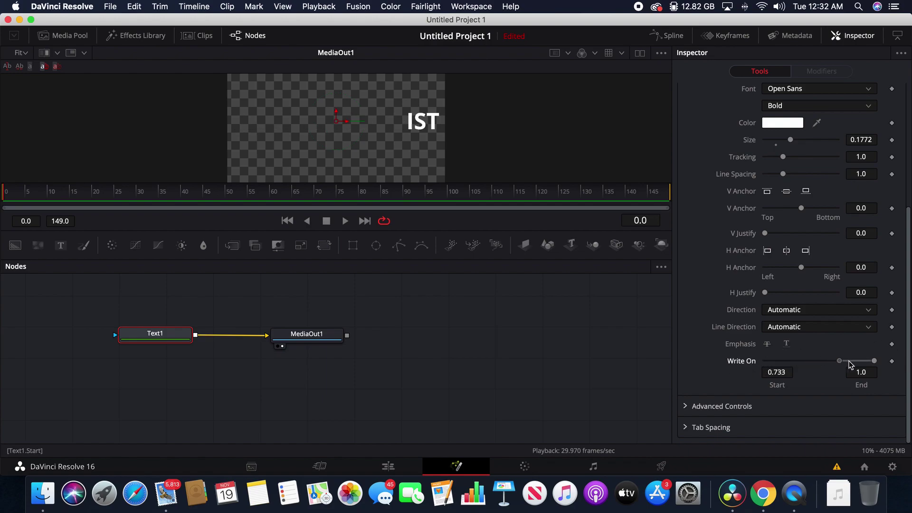
{"action": "left_click", "coordinate": [892, 362]}
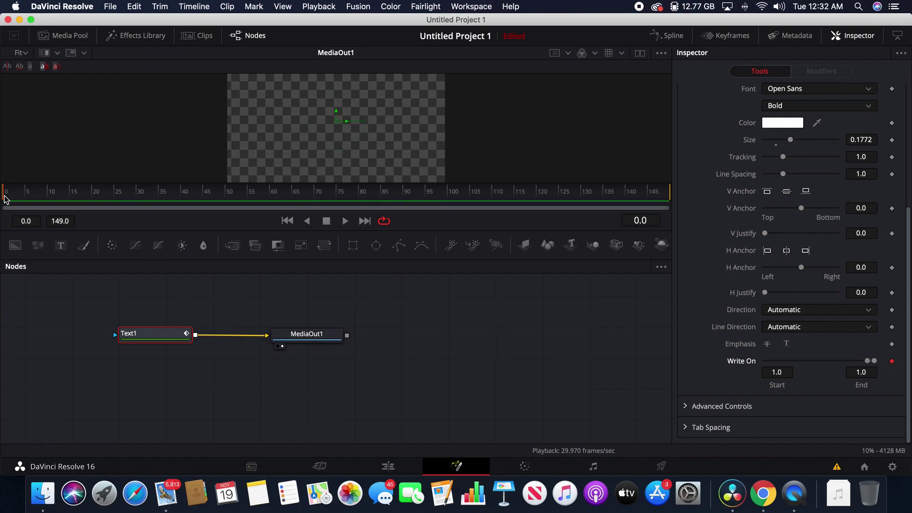
At frame 14, return Write On Start to 0.0 to reveal the full title
{"action": "left_click_drag", "start_coordinate": [6, 199], "coordinate": [57, 199]}
{"action": "left_click_drag", "start_coordinate": [62, 198], "coordinate": [67, 197]}
{"action": "left_click_drag", "start_coordinate": [870, 364], "coordinate": [759, 362]}
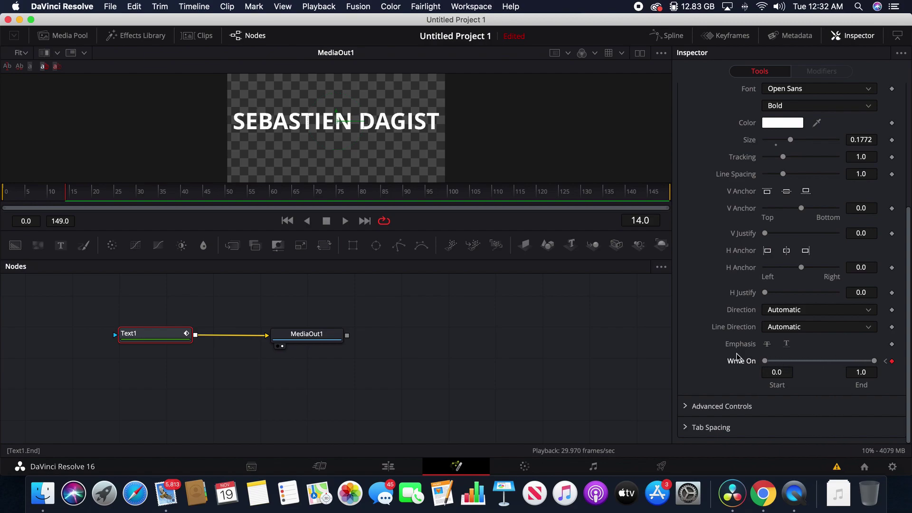
Play back the write-on animation and review the frames around frame 14
{"action": "left_click_drag", "start_coordinate": [69, 192], "coordinate": [45, 194]}
{"action": "key", "text": "Home"}
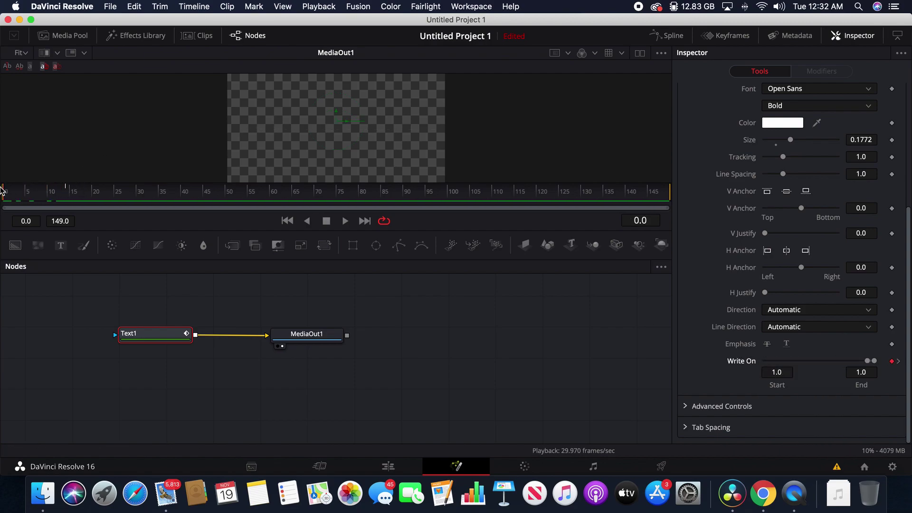
{"action": "key", "text": "space"}
{"action": "key", "text": "space"}
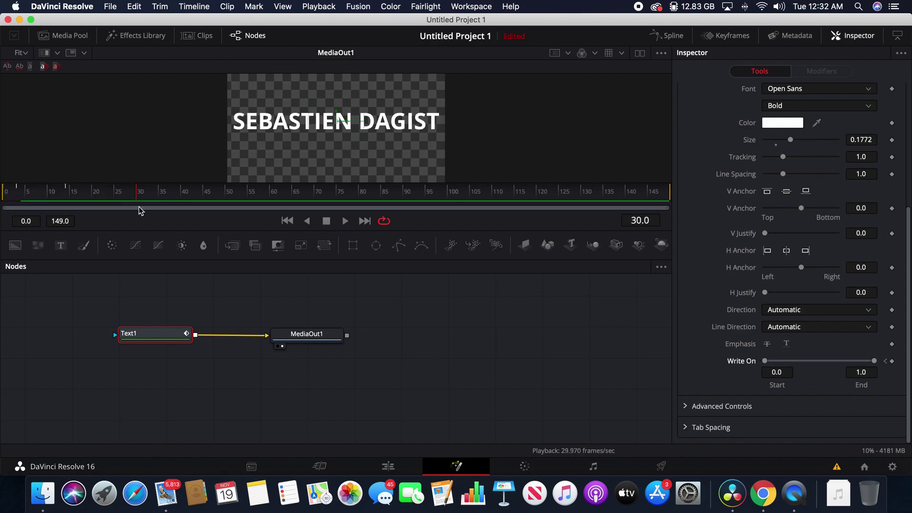
{"action": "left_click_drag", "start_coordinate": [139, 194], "coordinate": [66, 196]}
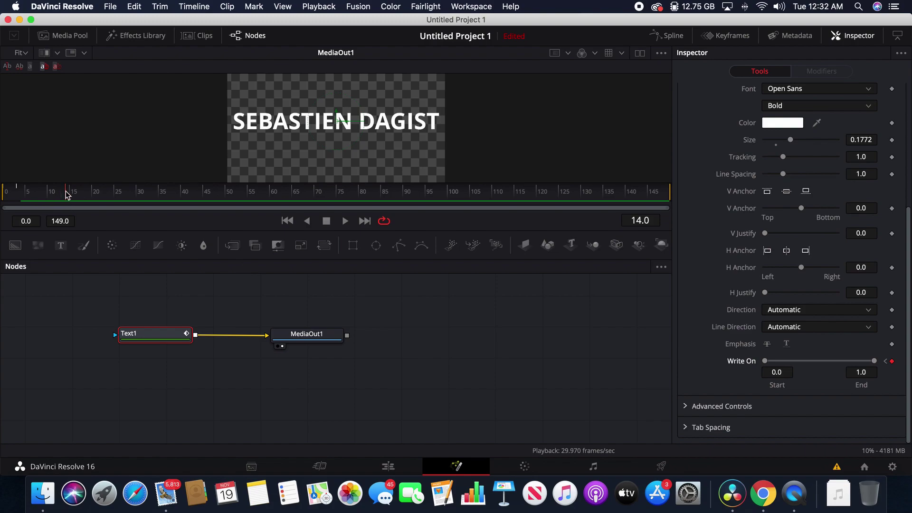
{"action": "mouse_move", "coordinate": [66, 195]}
{"action": "left_mouse_down"}
{"action": "mouse_move", "coordinate": [53, 198]}
{"action": "mouse_move", "coordinate": [106, 197]}
{"action": "left_mouse_up"}
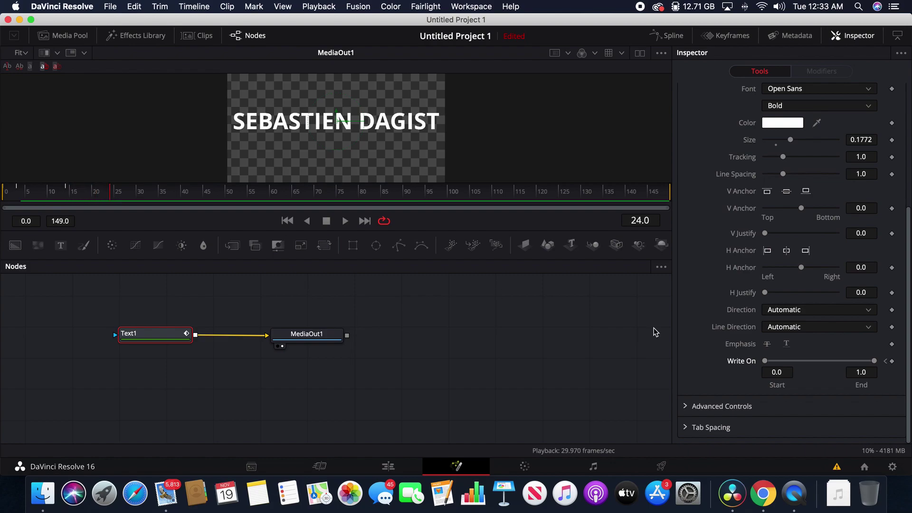
{"action": "scroll", "coordinate": [721, 300], "scroll_direction": "up", "scroll_amount": 2}
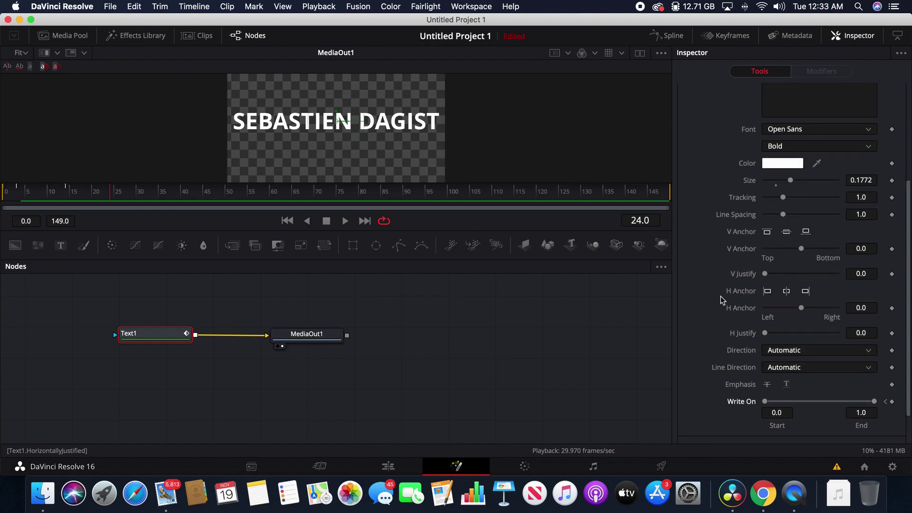
{"action": "scroll", "coordinate": [722, 299], "scroll_direction": "up", "scroll_amount": 5}
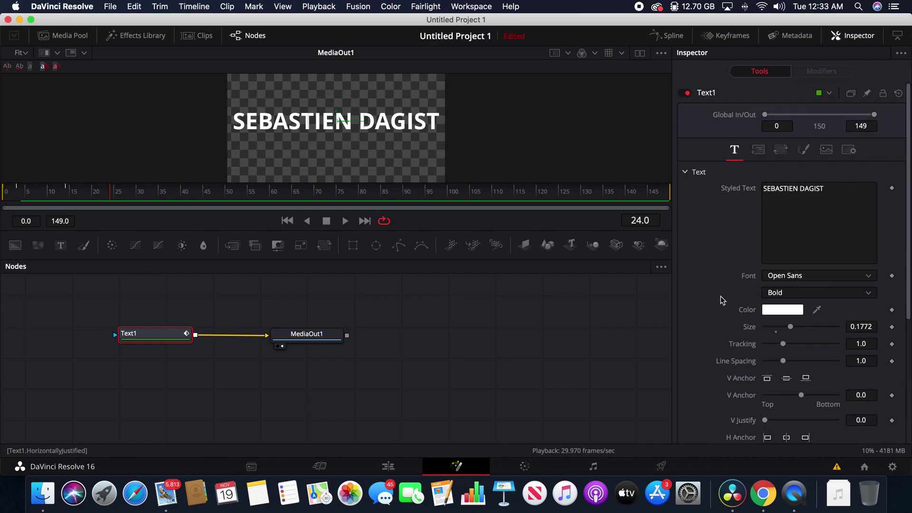
Keyframe Center Z at 0.0 on frame 24, 1.83 on frame 30, -1.72 on frame 40
{"action": "left_click", "coordinate": [758, 151]}
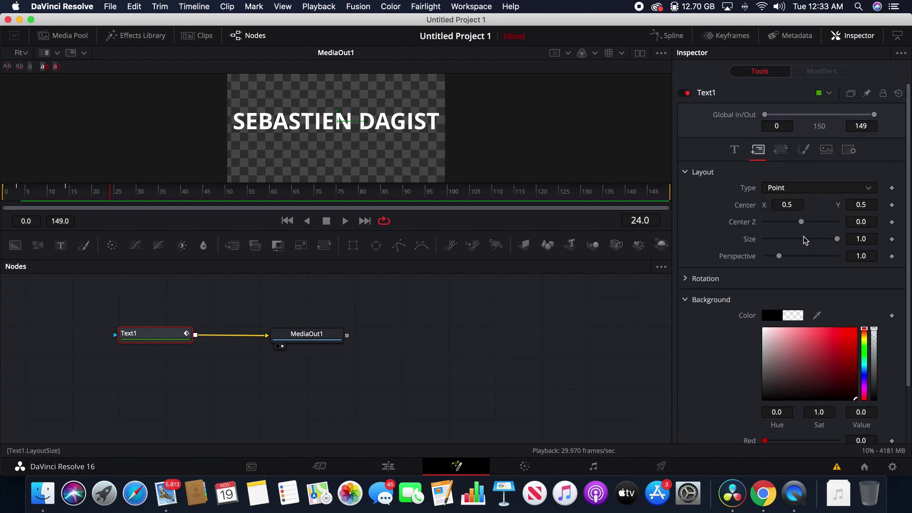
{"action": "left_click", "coordinate": [892, 222]}
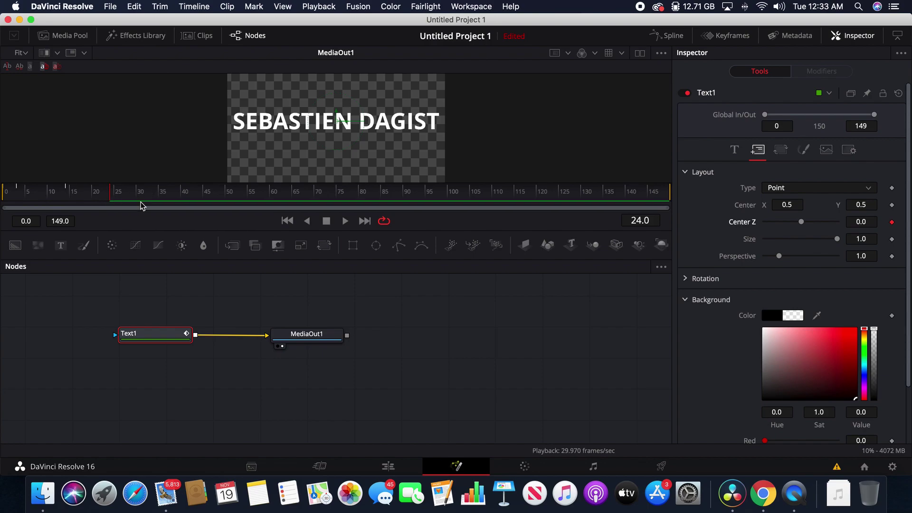
{"action": "scroll", "coordinate": [704, 289], "scroll_direction": "down", "scroll_amount": 1}
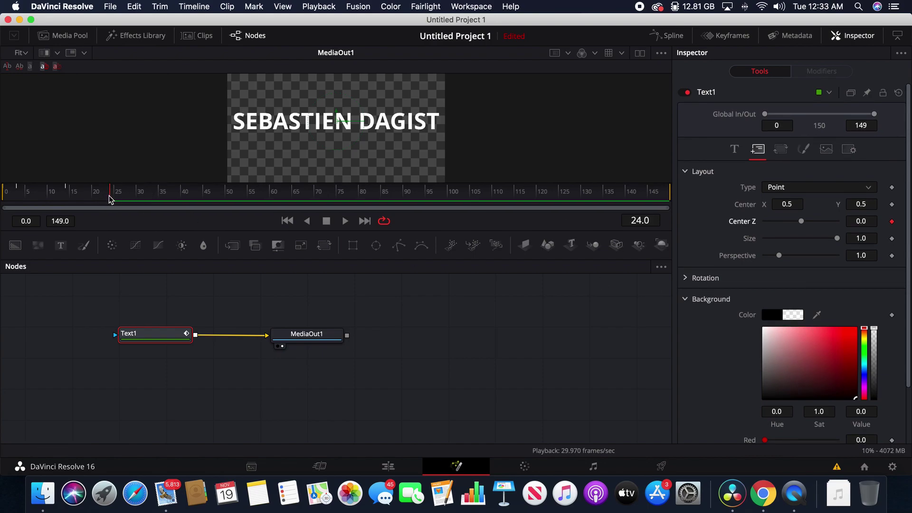
{"action": "left_click_drag", "start_coordinate": [111, 199], "coordinate": [138, 199]}
{"action": "left_click_drag", "start_coordinate": [803, 224], "coordinate": [814, 224]}
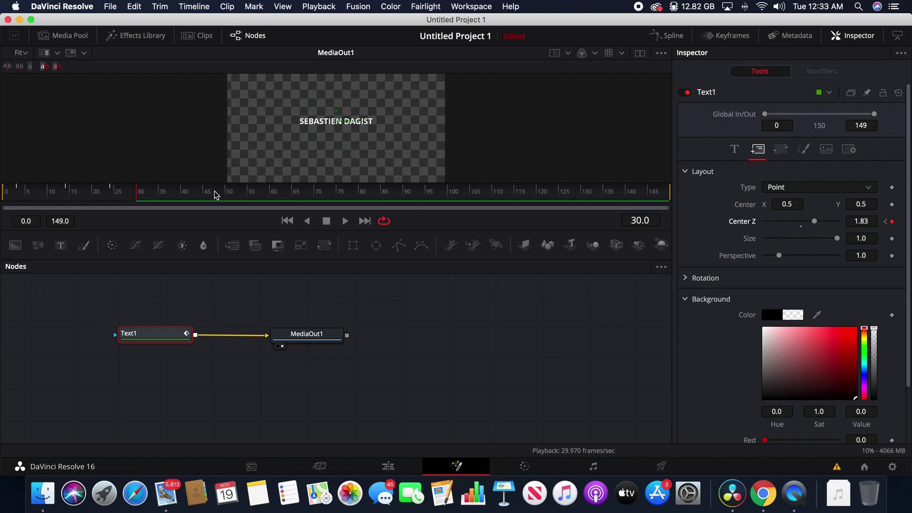
{"action": "left_click_drag", "start_coordinate": [139, 197], "coordinate": [183, 198]}
{"action": "left_click_drag", "start_coordinate": [816, 227], "coordinate": [792, 225]}
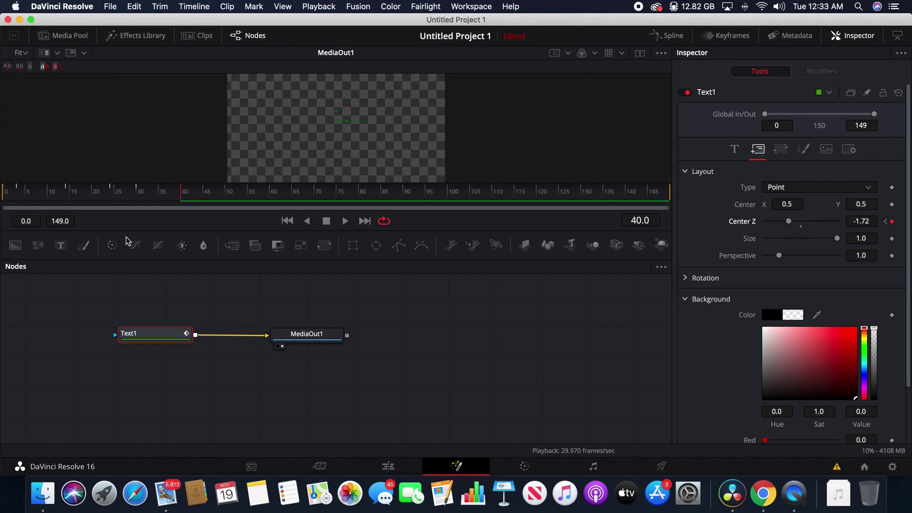
{"action": "left_click_drag", "start_coordinate": [180, 205], "coordinate": [7, 205]}
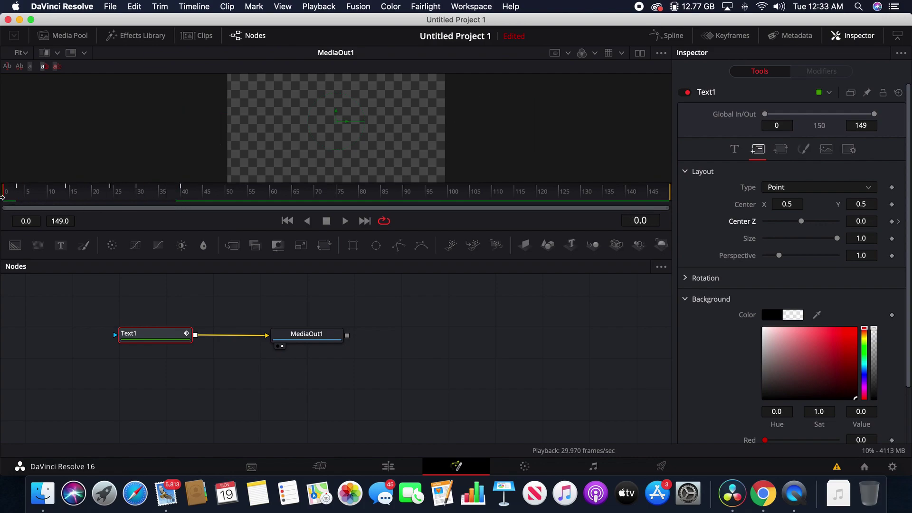
{"action": "key", "text": "space"}
{"action": "key", "text": "space"}
{"action": "left_click_drag", "start_coordinate": [255, 194], "coordinate": [6, 203]}
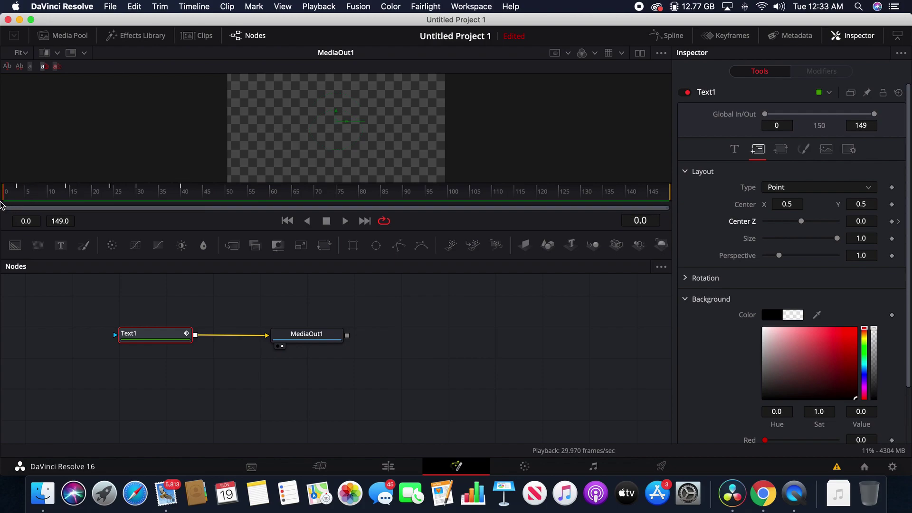
{"action": "key", "text": "space"}
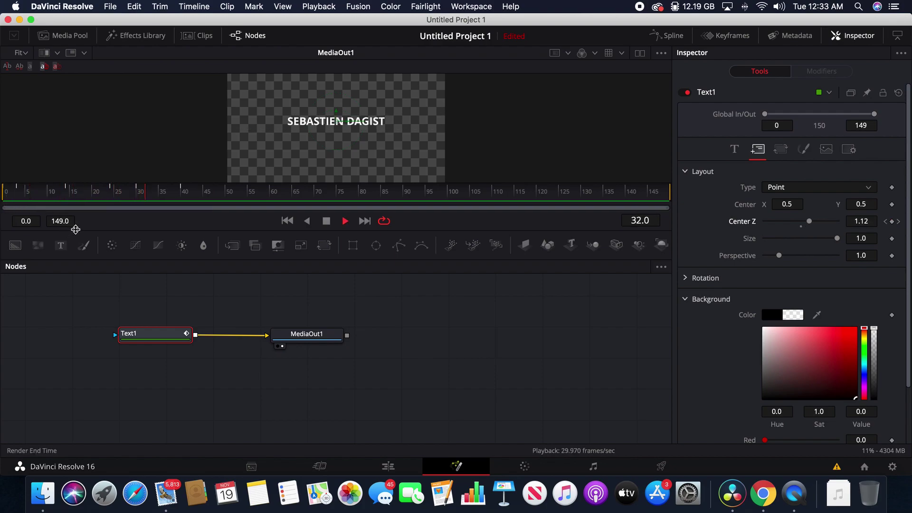
{"action": "key", "text": "space"}
{"action": "left_click", "coordinate": [215, 196]}
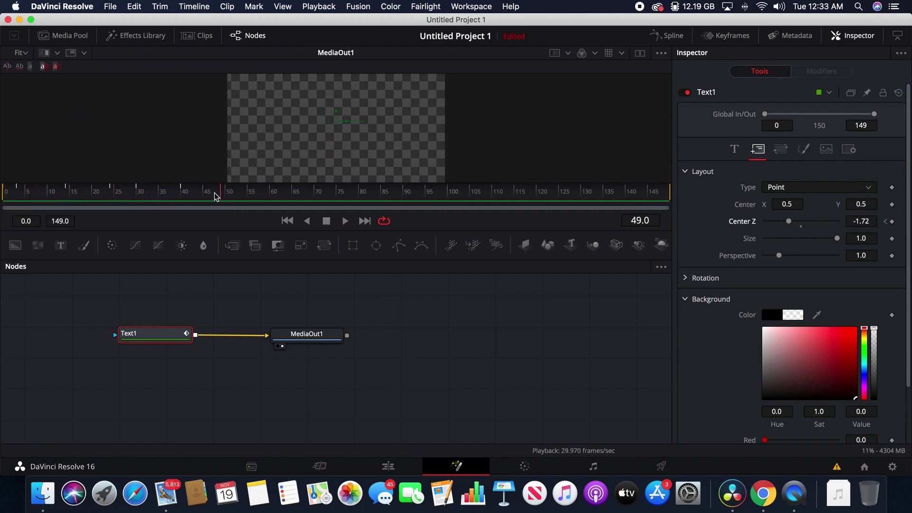
{"action": "left_click_drag", "start_coordinate": [216, 196], "coordinate": [2, 199]}
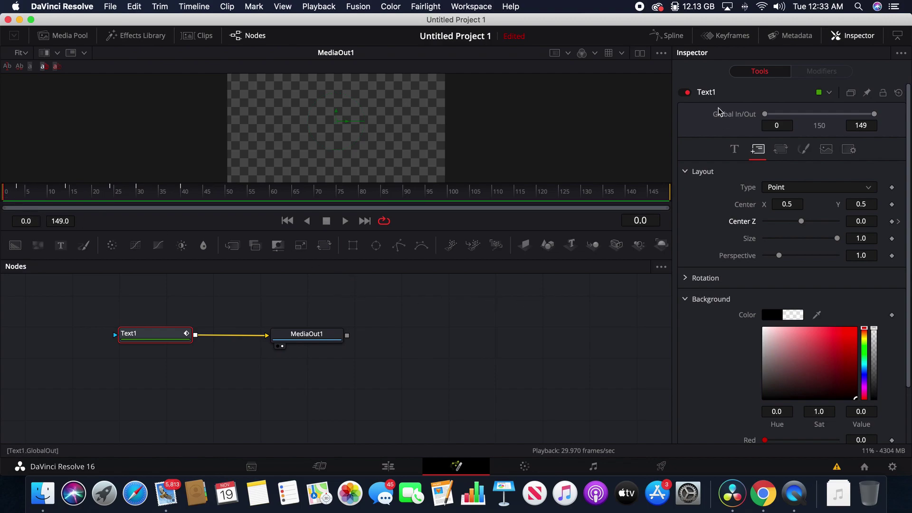
Open the Spline editor, widen its panel, and show all Text1 curves
{"action": "left_click", "coordinate": [668, 35]}
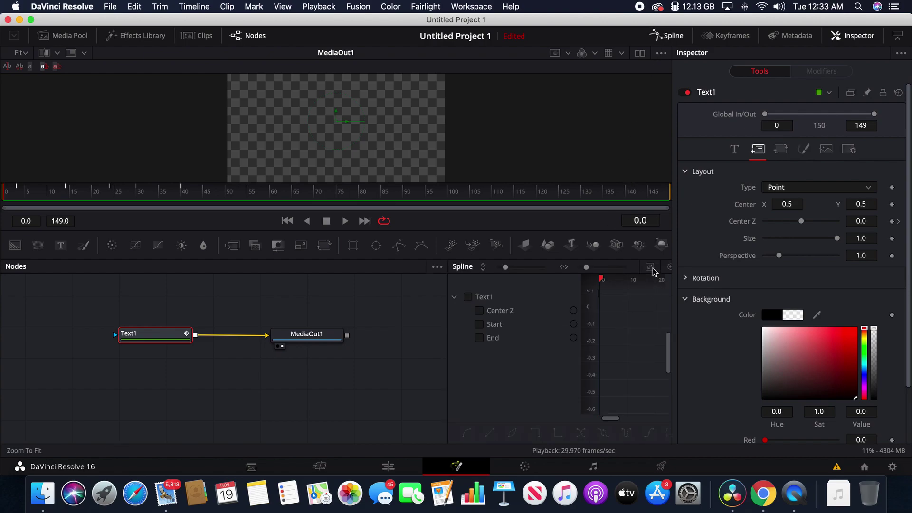
{"action": "mouse_move", "coordinate": [448, 344]}
{"action": "left_mouse_down"}
{"action": "mouse_move", "coordinate": [274, 336]}
{"action": "mouse_move", "coordinate": [323, 349]}
{"action": "left_mouse_up"}
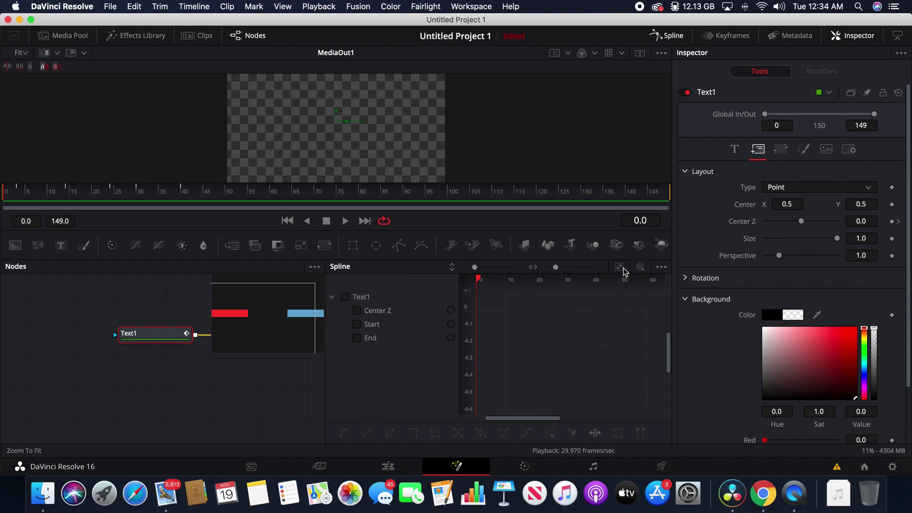
{"action": "left_click", "coordinate": [345, 298]}
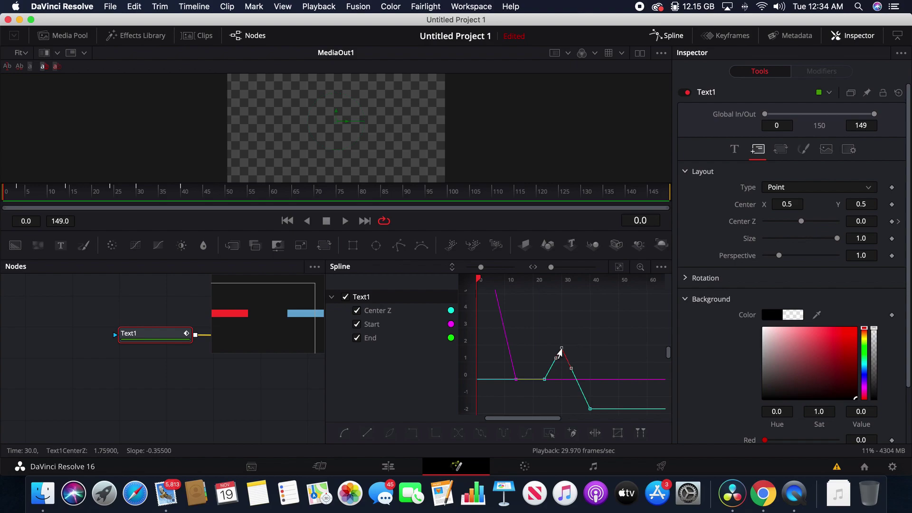
Isolate and fit the Start curve, then drag its first keyframe to 1.0
{"action": "left_click", "coordinate": [358, 312]}
{"action": "left_click", "coordinate": [357, 312]}
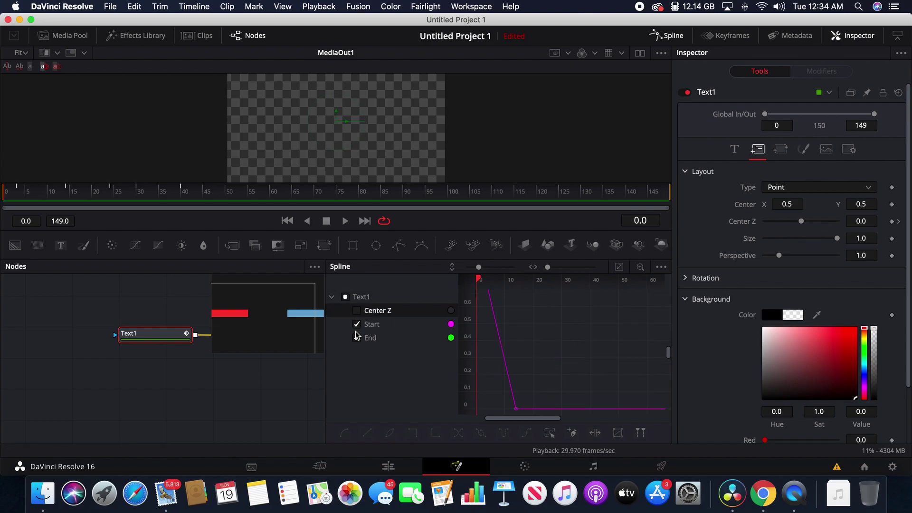
{"action": "left_click", "coordinate": [357, 340]}
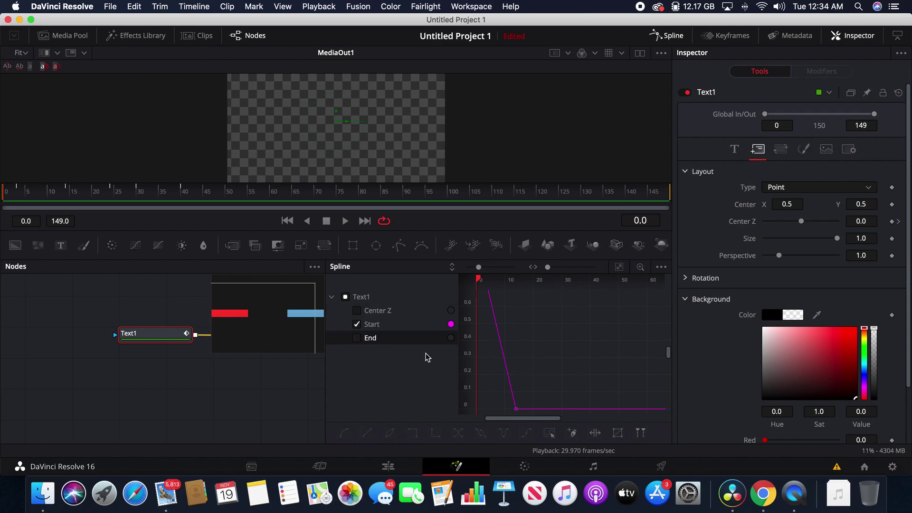
{"action": "left_click", "coordinate": [620, 266]}
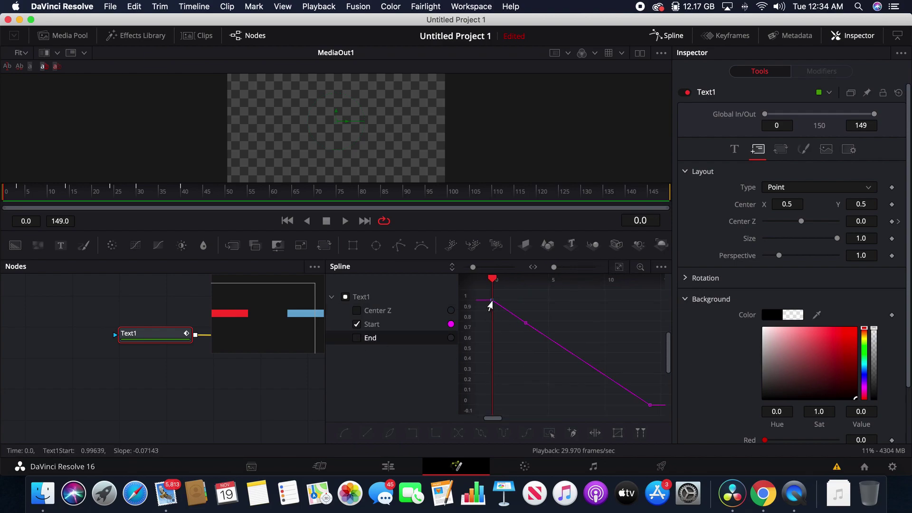
{"action": "mouse_move", "coordinate": [488, 302]}
{"action": "left_mouse_down"}
{"action": "mouse_move", "coordinate": [520, 305]}
{"action": "mouse_move", "coordinate": [512, 304]}
{"action": "left_mouse_up"}
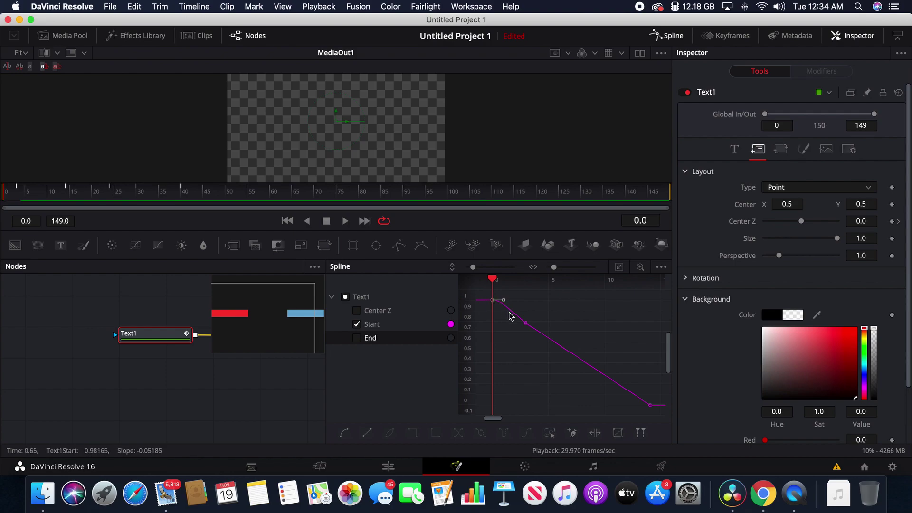
Smooth the last Start keyframe and preview the eased write-on from frame 0
{"action": "left_click", "coordinate": [649, 406]}
{"action": "key", "text": "s"}
{"action": "key", "text": "space"}
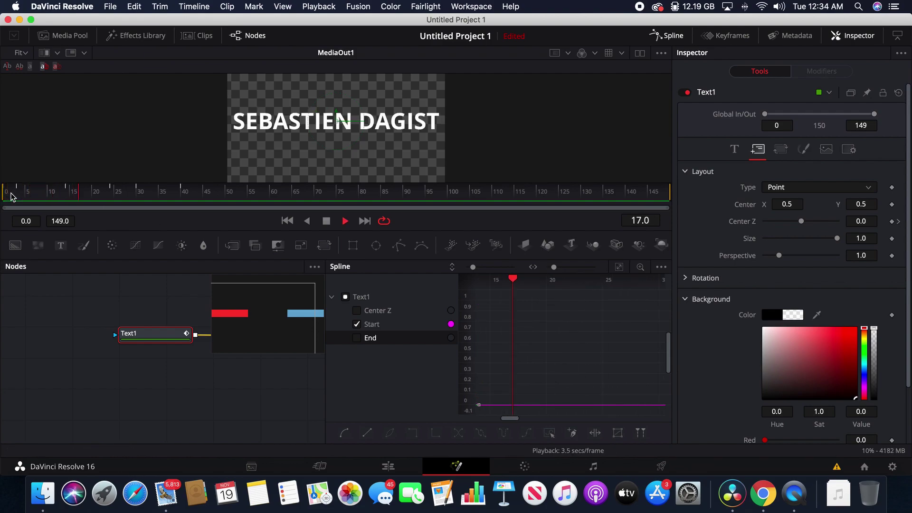
{"action": "left_click_drag", "start_coordinate": [102, 194], "coordinate": [3, 194]}
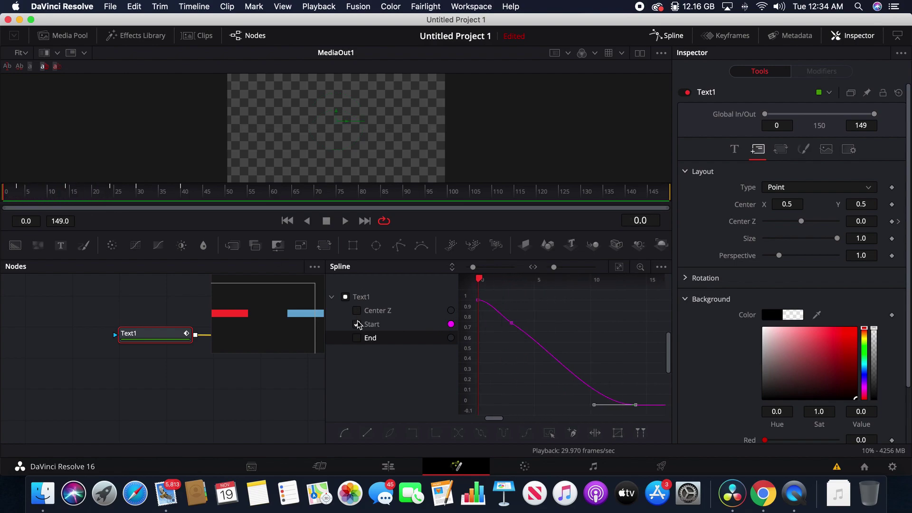
Isolate and fit the Center Z curve, then smooth its first keyframe
{"action": "left_click", "coordinate": [357, 311]}
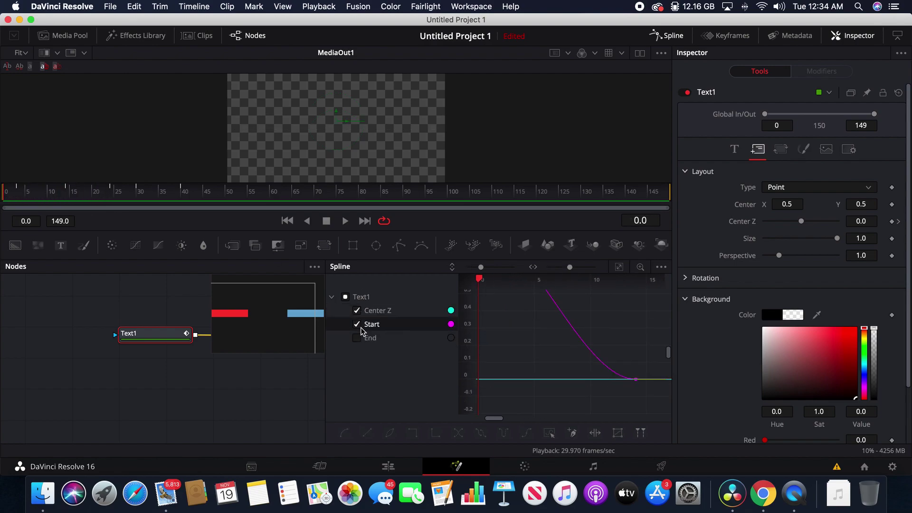
{"action": "left_click", "coordinate": [361, 327]}
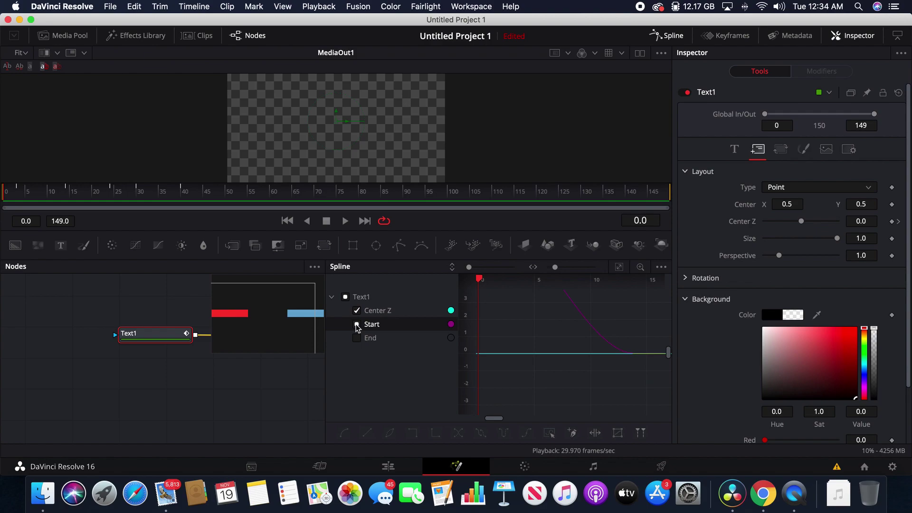
{"action": "left_click", "coordinate": [619, 266]}
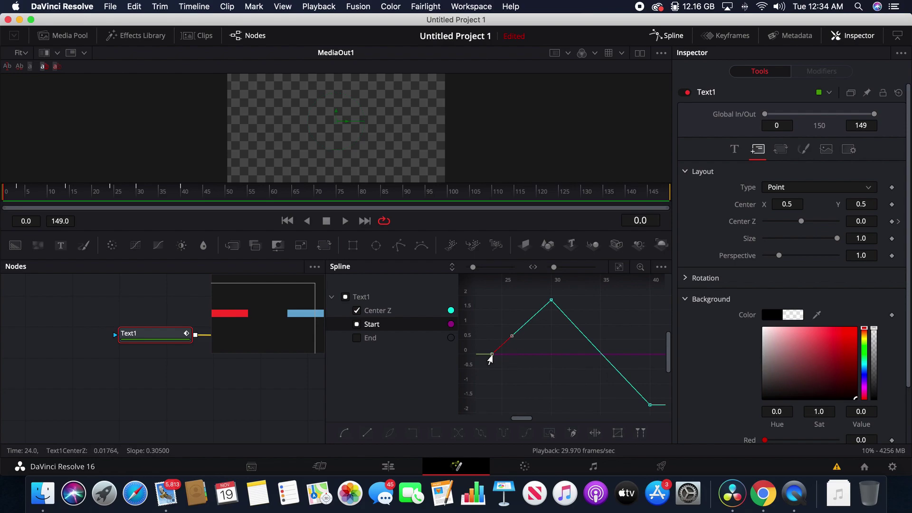
{"action": "key", "text": "shift+s"}
Smooth the peak and final Center Z keyframes so the zoom eases in
{"action": "left_click", "coordinate": [551, 301]}
{"action": "key", "text": "shift+s"}
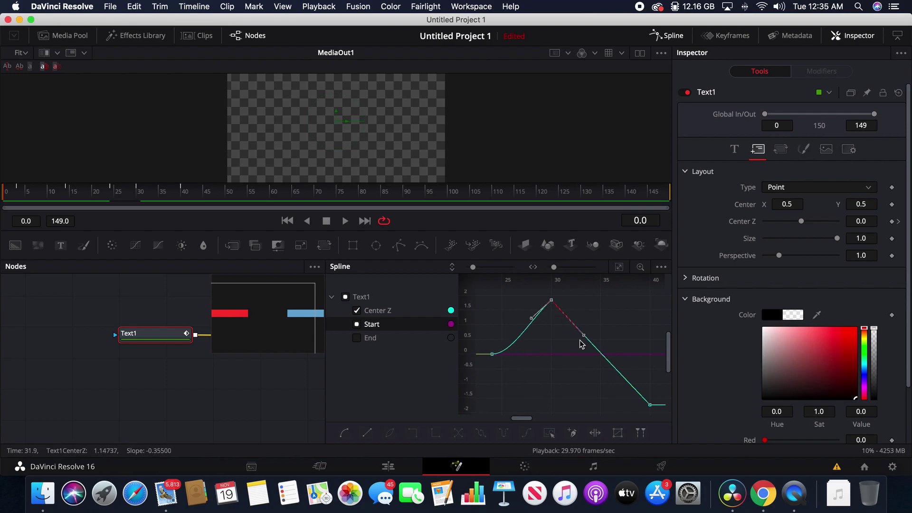
{"action": "key", "text": "shift+s"}
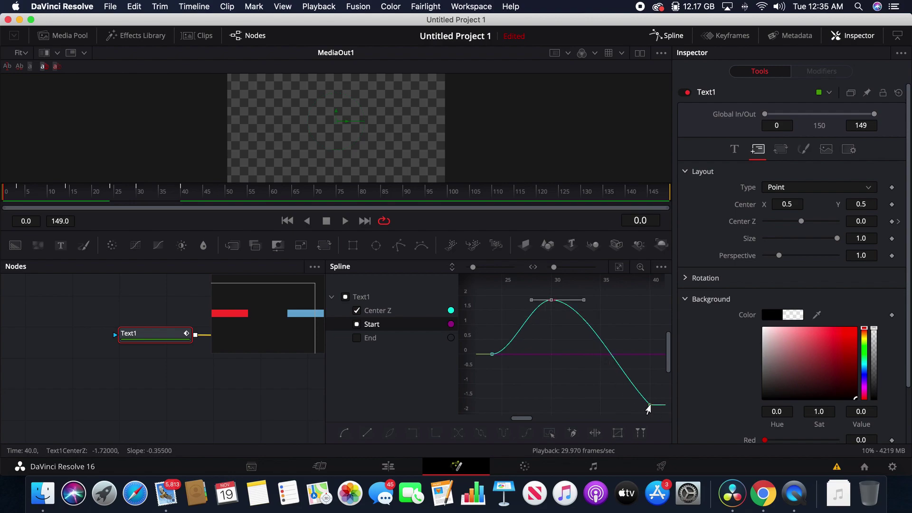
{"action": "left_click", "coordinate": [648, 406]}
{"action": "key", "text": "shift+s"}
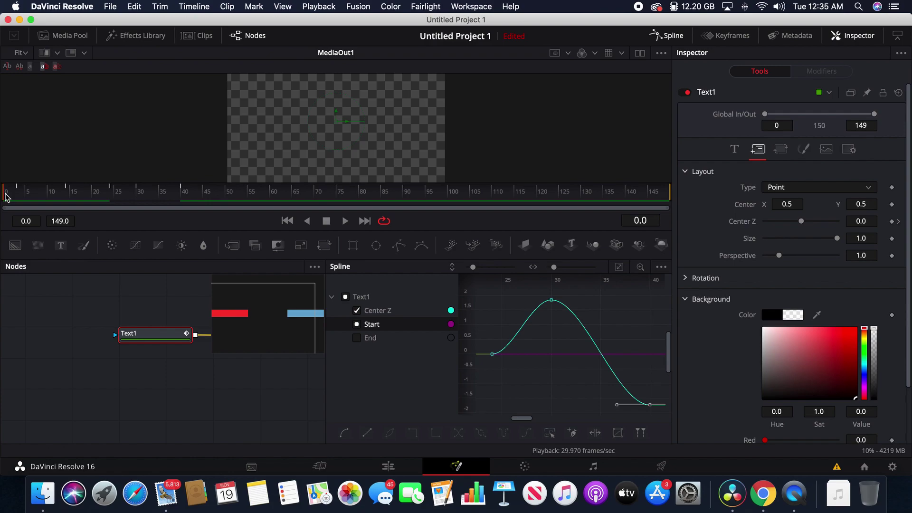
{"action": "key", "text": "space"}
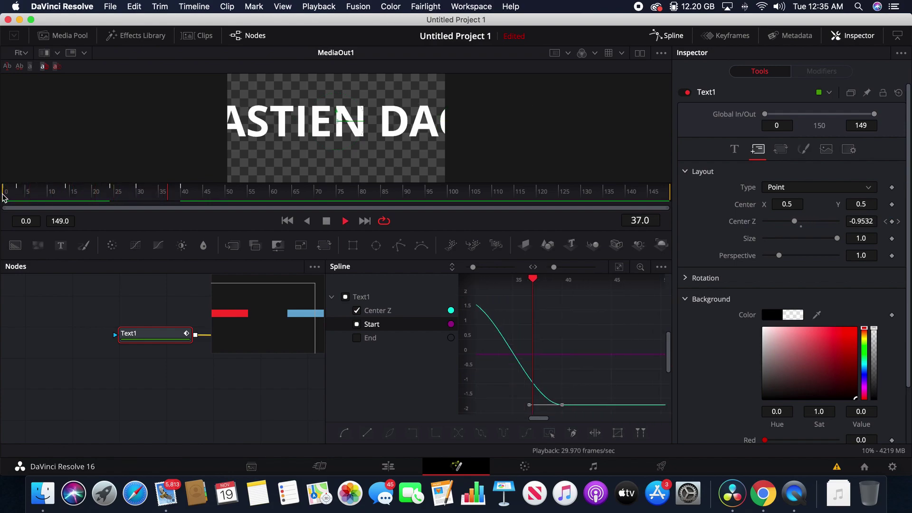
{"action": "key", "text": "space"}
{"action": "left_click_drag", "start_coordinate": [232, 196], "coordinate": [2, 198]}
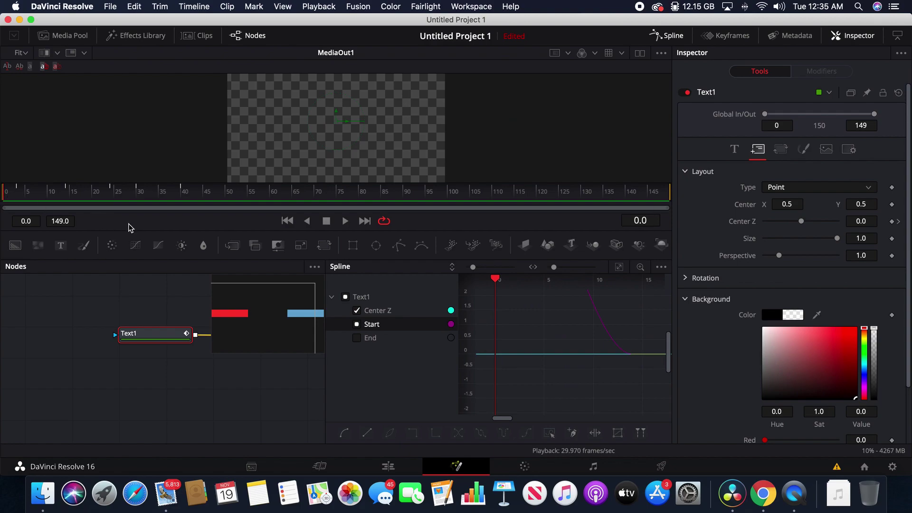
{"action": "key", "text": "space"}
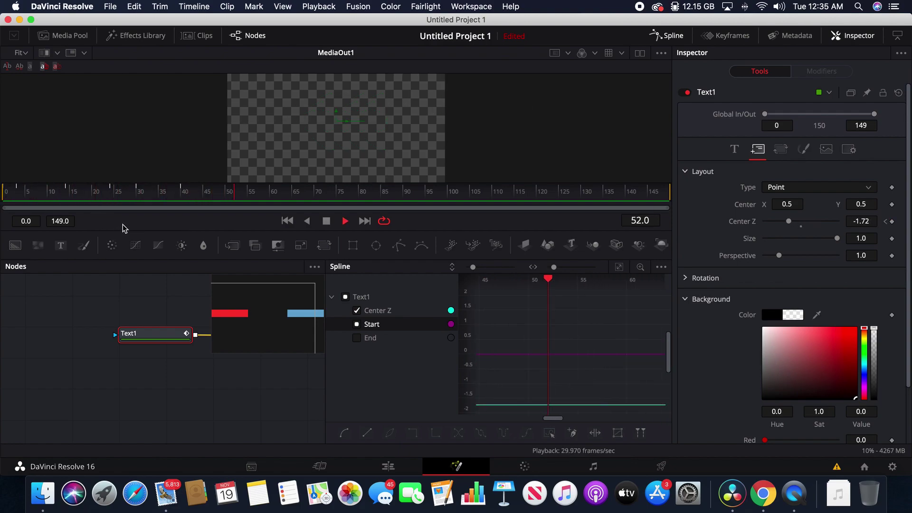
{"action": "key", "text": "space"}
{"action": "left_click_drag", "start_coordinate": [262, 195], "coordinate": [1, 200]}
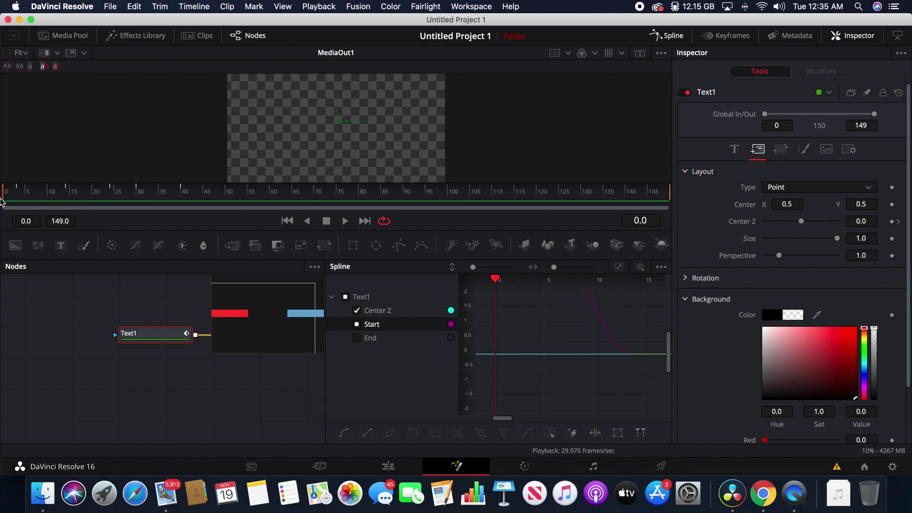